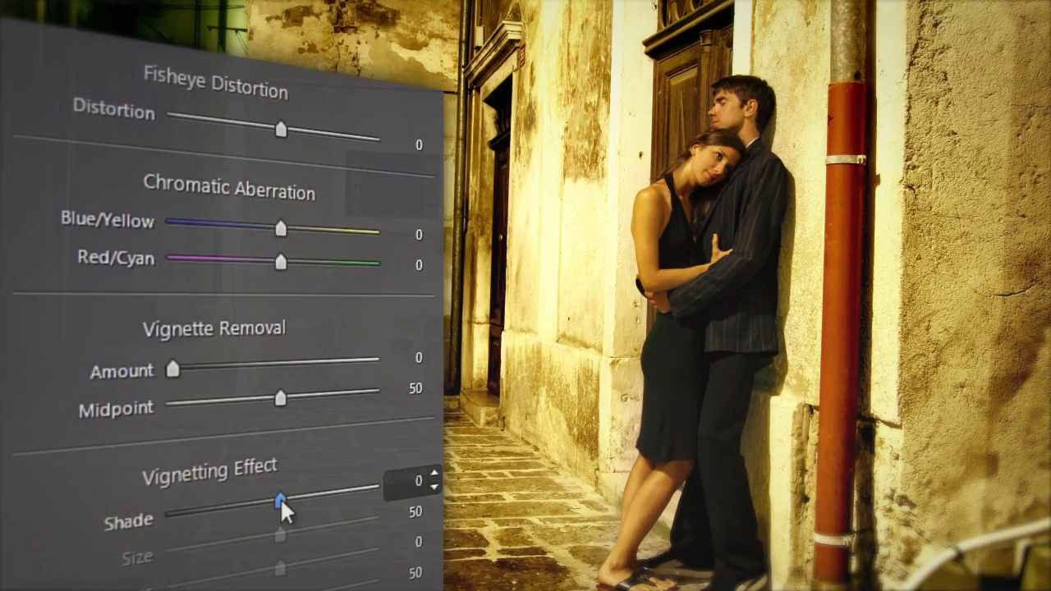
Step: Lower the Vignetting Effect shade on the photo of the embracing couple to darken its edges
{"action": "left_click_drag", "start_coordinate": [282, 502], "coordinate": [174, 519]}
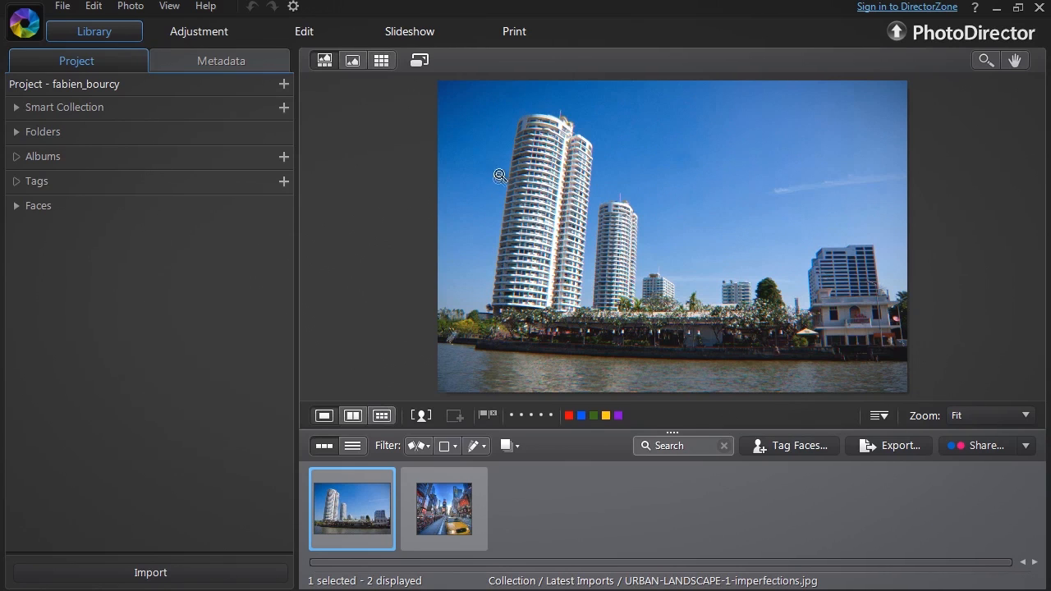
Step: Examine the edges of the tallest tower in the urban landscape photo at 100% zoom and return to the full photo
{"action": "left_click", "coordinate": [517, 121]}
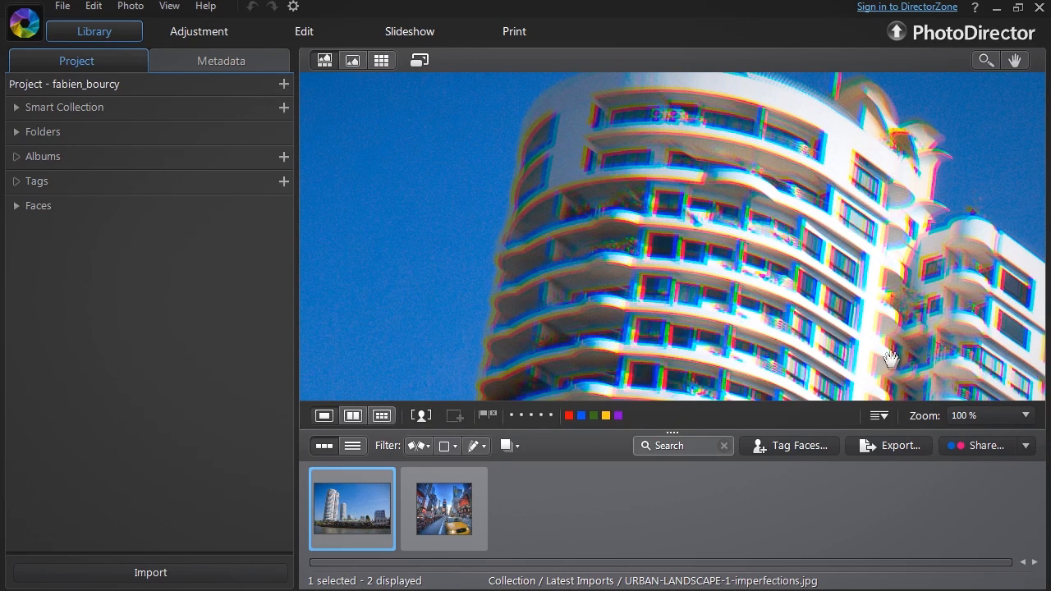
{"action": "left_click", "coordinate": [862, 113]}
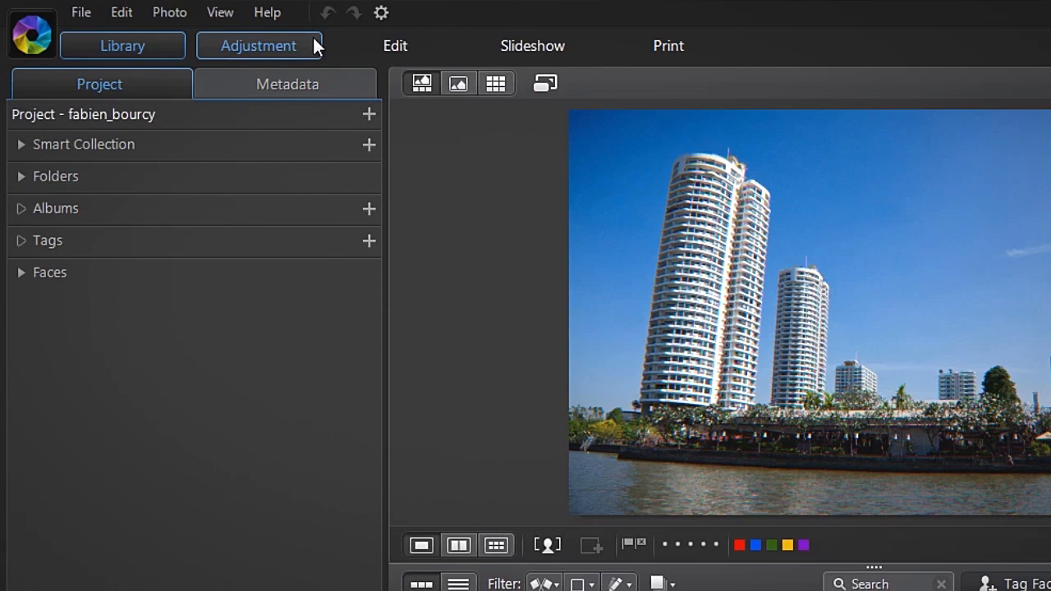
Step: Open the Lens Correction settings among the global adjustments for the urban landscape photo and review the available corrections
{"action": "left_click", "coordinate": [314, 43]}
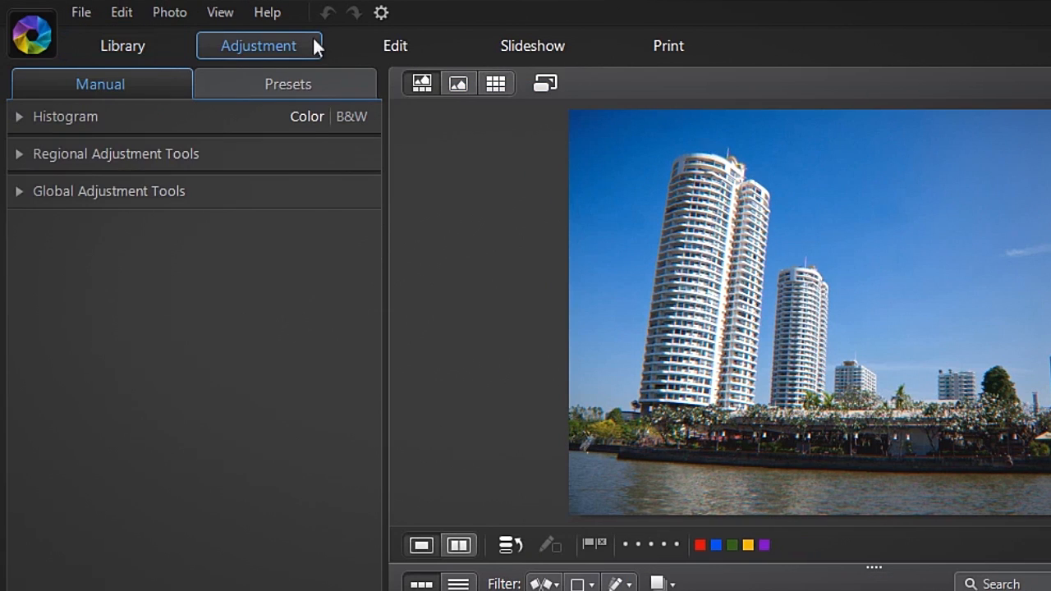
{"action": "left_click", "coordinate": [222, 191]}
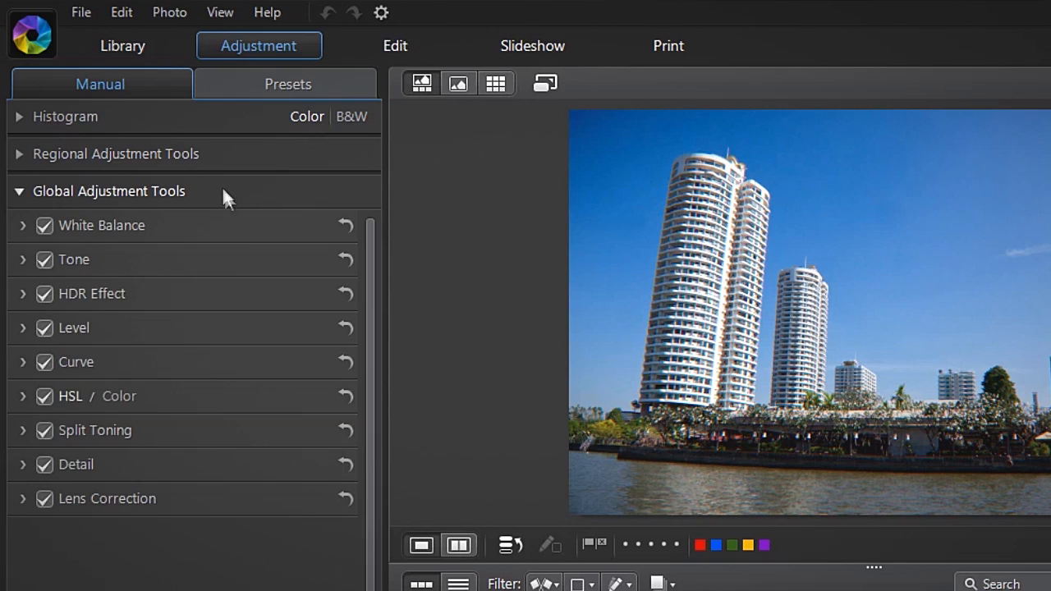
{"action": "left_click", "coordinate": [174, 498]}
{"action": "left_click_drag", "start_coordinate": [366, 414], "coordinate": [354, 521]}
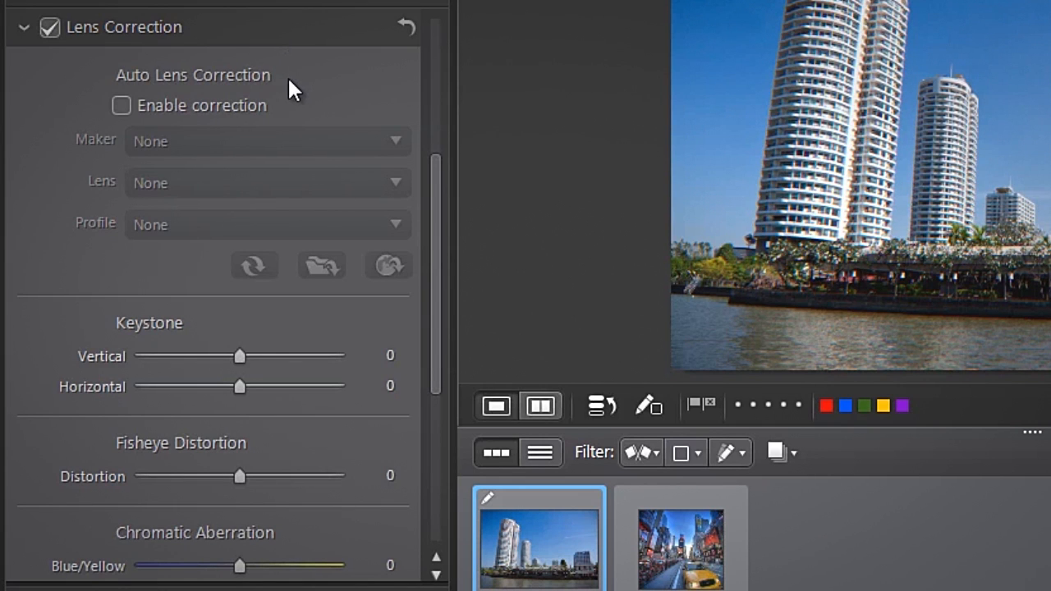
{"action": "scroll", "coordinate": [289, 81], "scroll_direction": "down", "scroll_amount": 3}
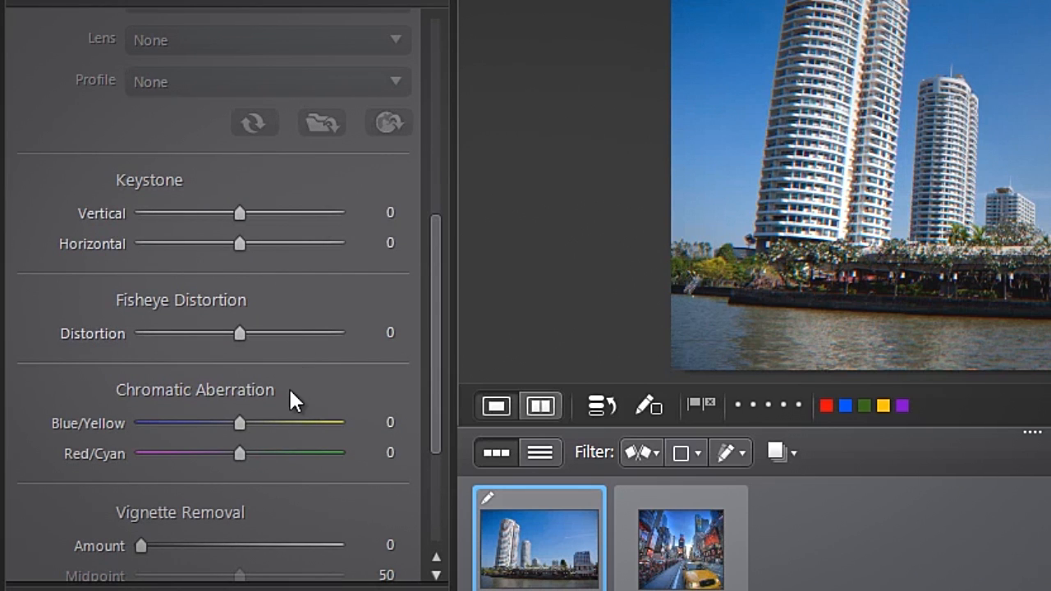
{"action": "scroll", "coordinate": [289, 394], "scroll_direction": "down", "scroll_amount": 4}
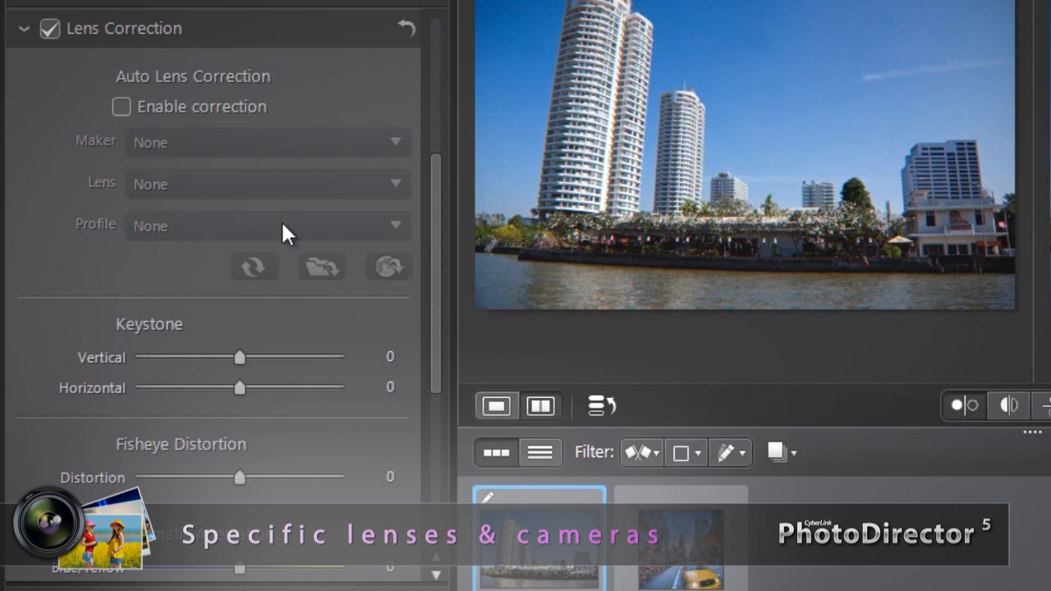
Step: Enable automatic lens correction with maker Canon, lens Canon EF 35mm f/2 and its matching Canon EOS 5D profile
{"action": "left_click", "coordinate": [120, 107]}
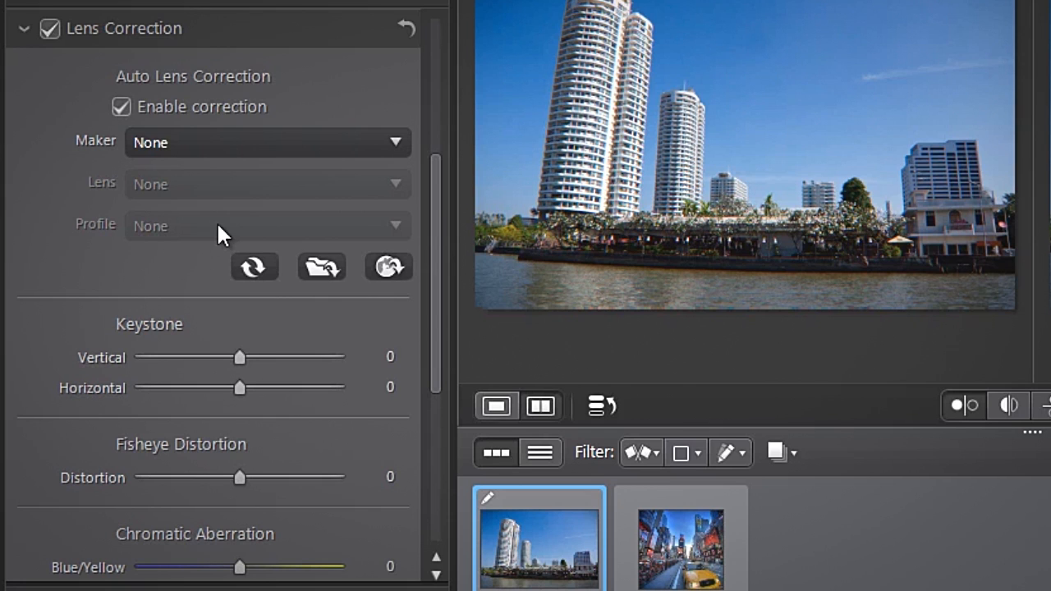
{"action": "left_click", "coordinate": [238, 147]}
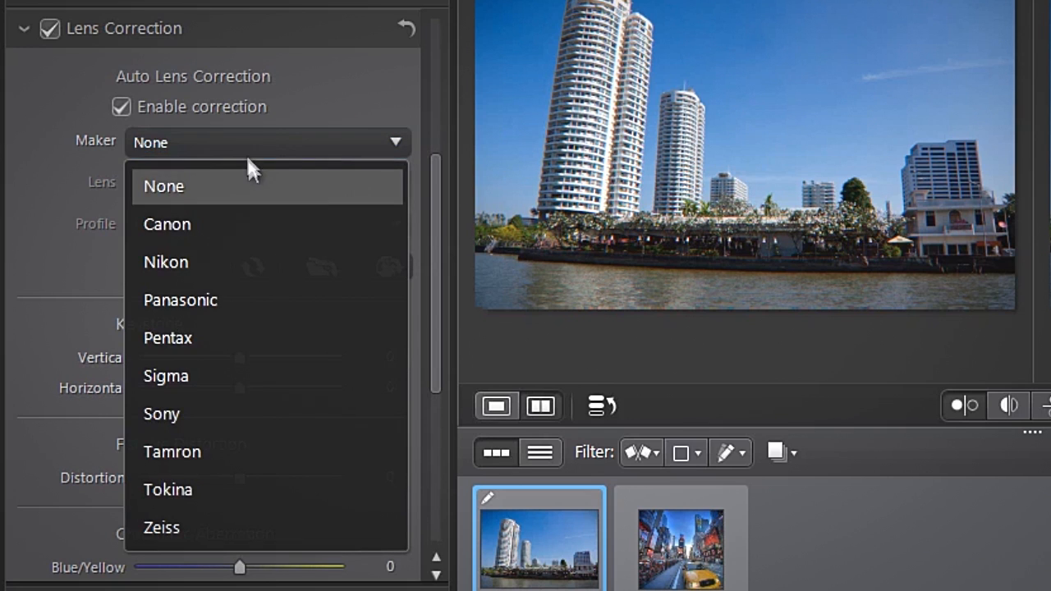
{"action": "left_click", "coordinate": [243, 224]}
{"action": "left_click", "coordinate": [280, 183]}
{"action": "left_click", "coordinate": [305, 86]}
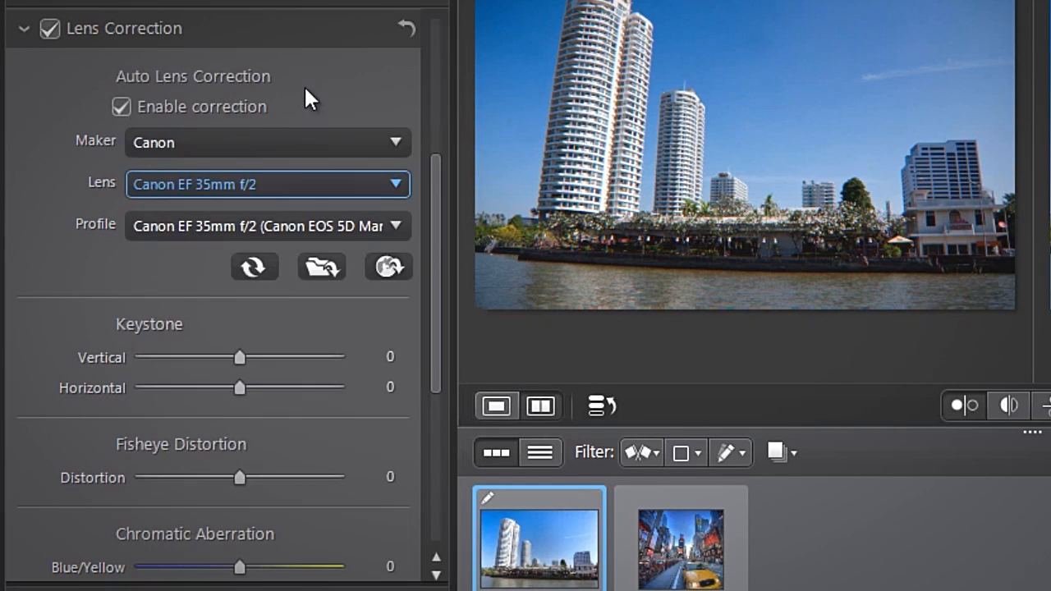
{"action": "left_click", "coordinate": [293, 223]}
{"action": "left_click", "coordinate": [310, 271]}
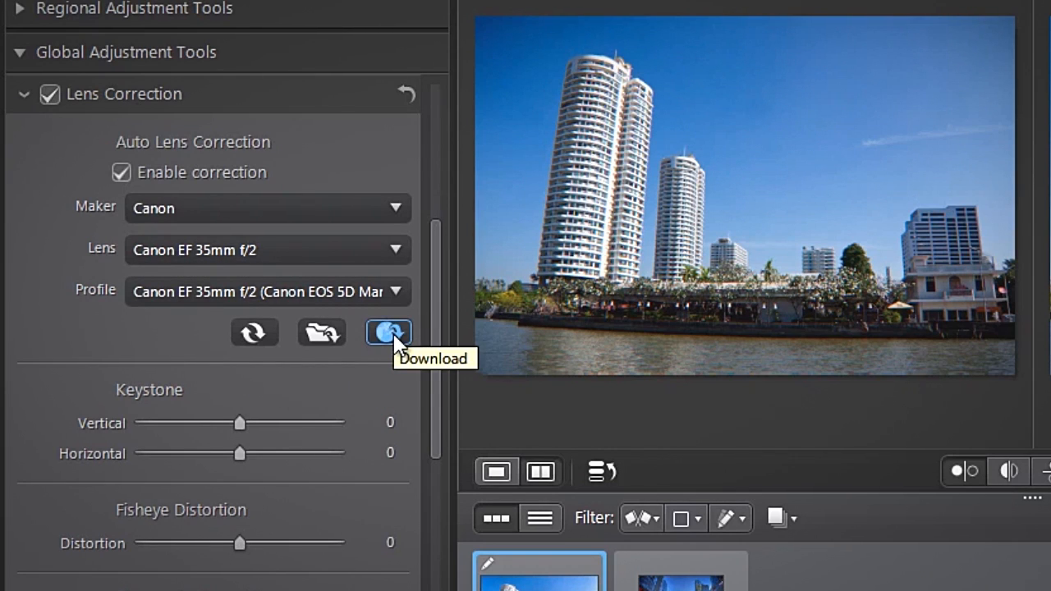
Step: Open the DirectorZone website's lens profiles page and browse the downloadable Canon profiles
{"action": "left_click", "coordinate": [389, 332]}
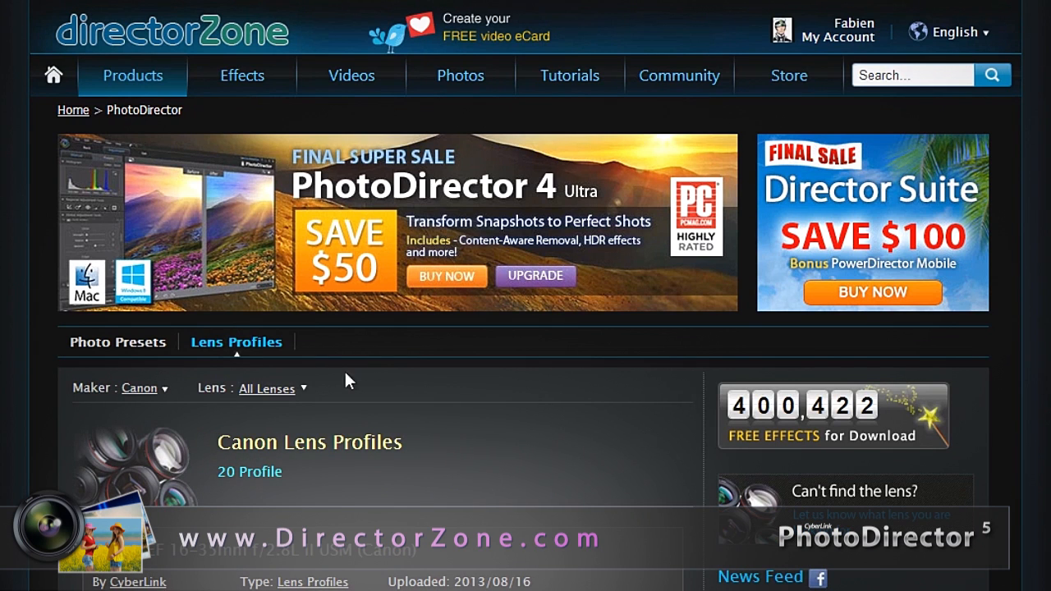
{"action": "scroll", "coordinate": [413, 366], "scroll_direction": "down", "scroll_amount": 5}
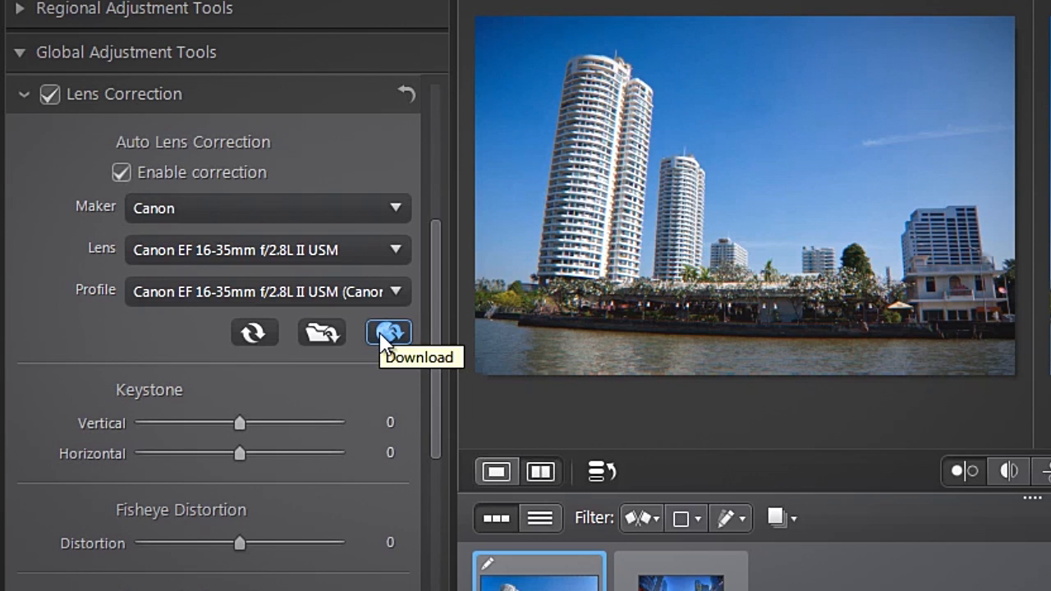
Step: Refresh the automatic lens correction selection, set the maker to Canon and open its lens choices
{"action": "left_click", "coordinate": [248, 335]}
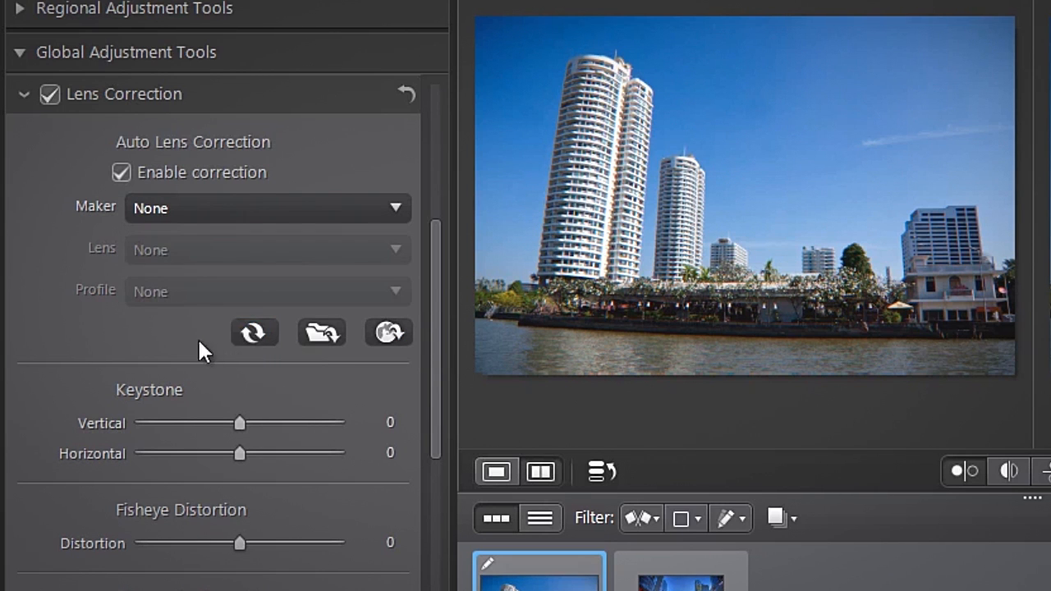
{"action": "left_click", "coordinate": [235, 210]}
{"action": "left_click", "coordinate": [234, 289]}
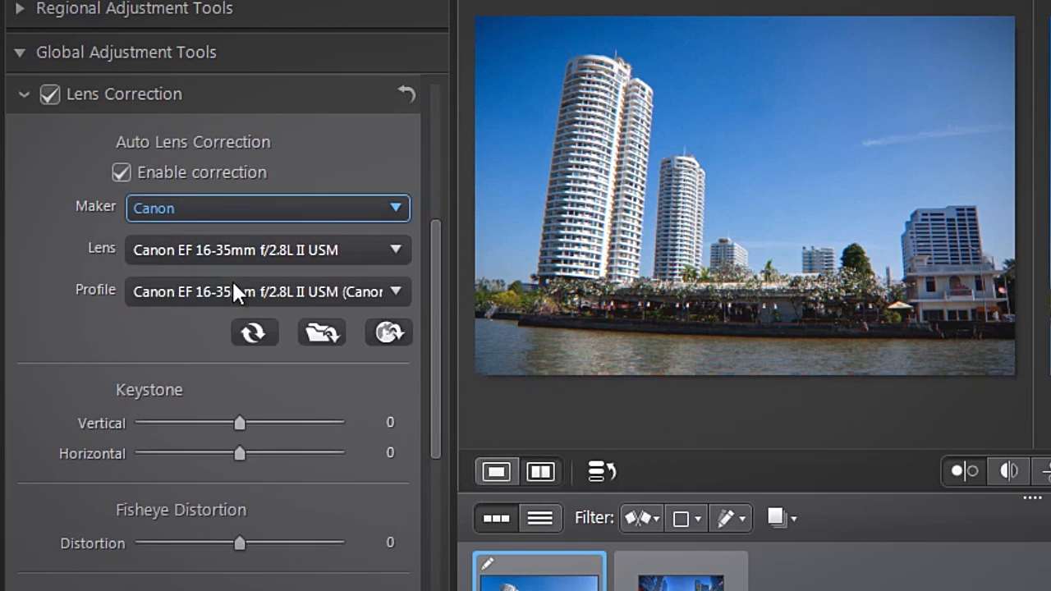
{"action": "left_click", "coordinate": [275, 249]}
{"action": "left_click", "coordinate": [367, 36]}
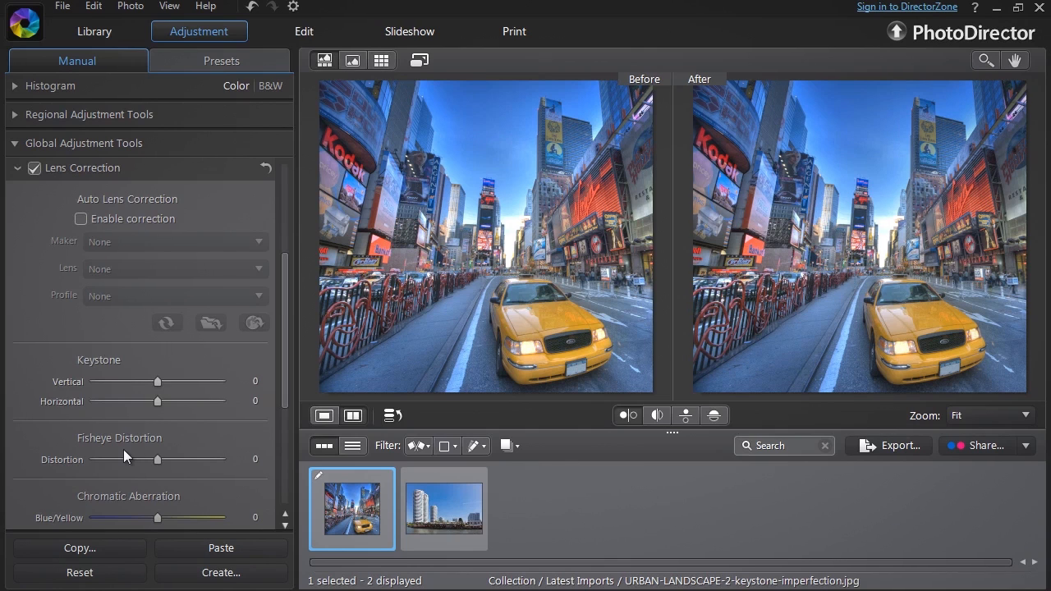
Step: Correct the perspective of the Times Square taxi photo by lowering the vertical keystone below zero
{"action": "scroll", "coordinate": [123, 450], "scroll_direction": "down", "scroll_amount": 3}
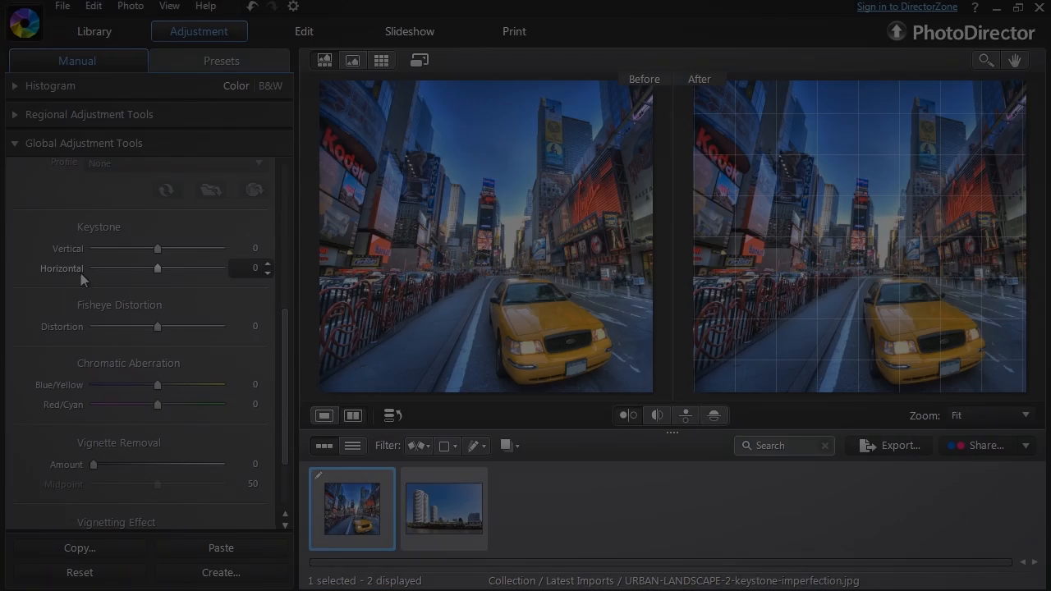
{"action": "left_click_drag", "start_coordinate": [158, 248], "coordinate": [130, 270]}
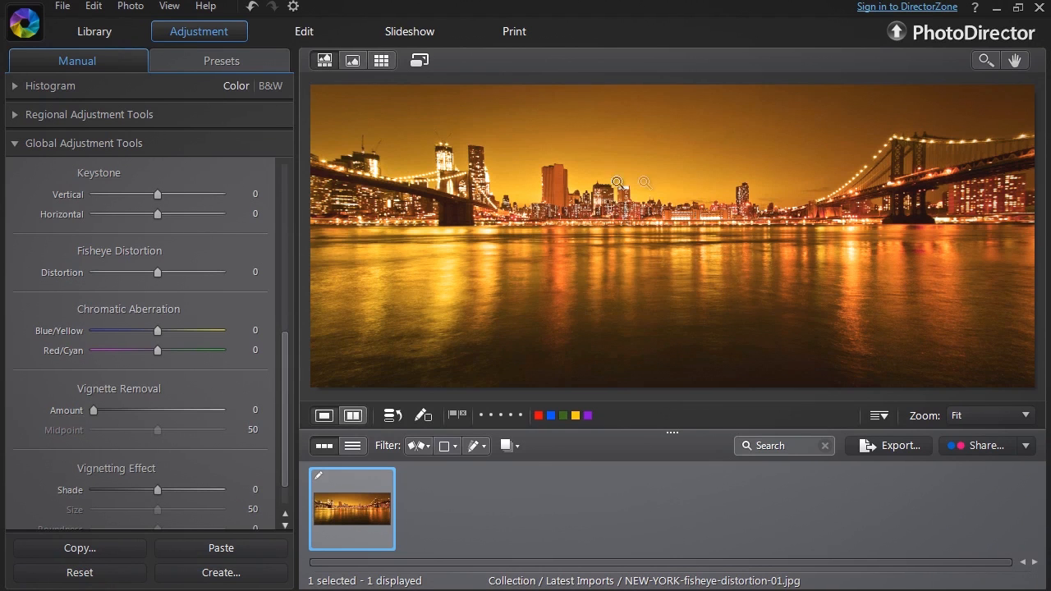
Step: Raise the fisheye distortion correction well above zero on the New York bridge panorama
{"action": "left_click", "coordinate": [158, 272]}
{"action": "left_click_drag", "start_coordinate": [158, 273], "coordinate": [210, 289]}
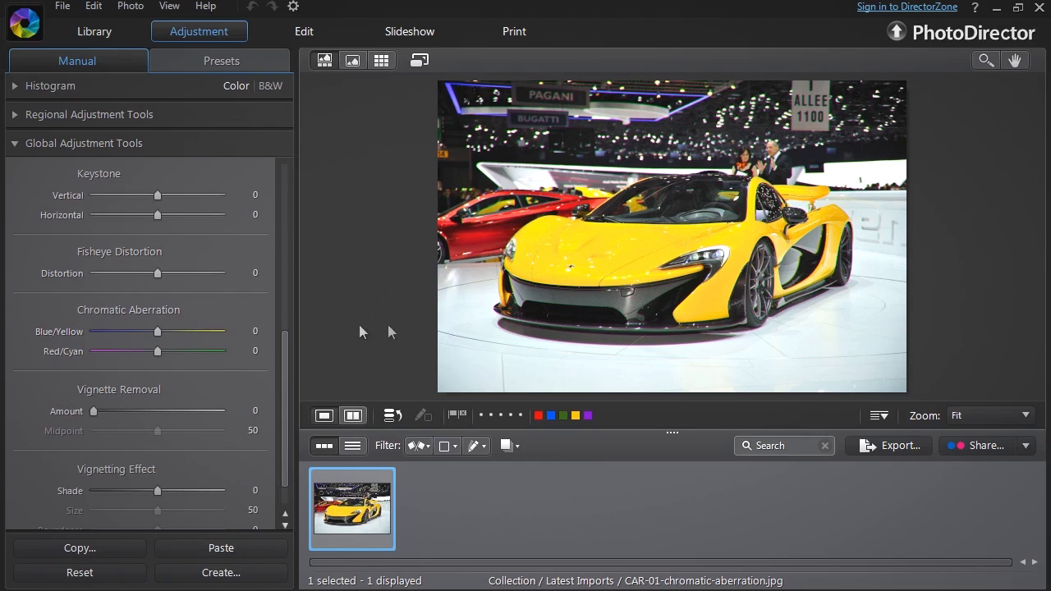
Step: Correct the yellow car photo's chromatic aberration at 100% zoom, setting Blue/Yellow to 91 and raising Red/Cyan above zero
{"action": "left_click", "coordinate": [730, 255]}
{"action": "left_click_drag", "start_coordinate": [817, 307], "coordinate": [615, 242]}
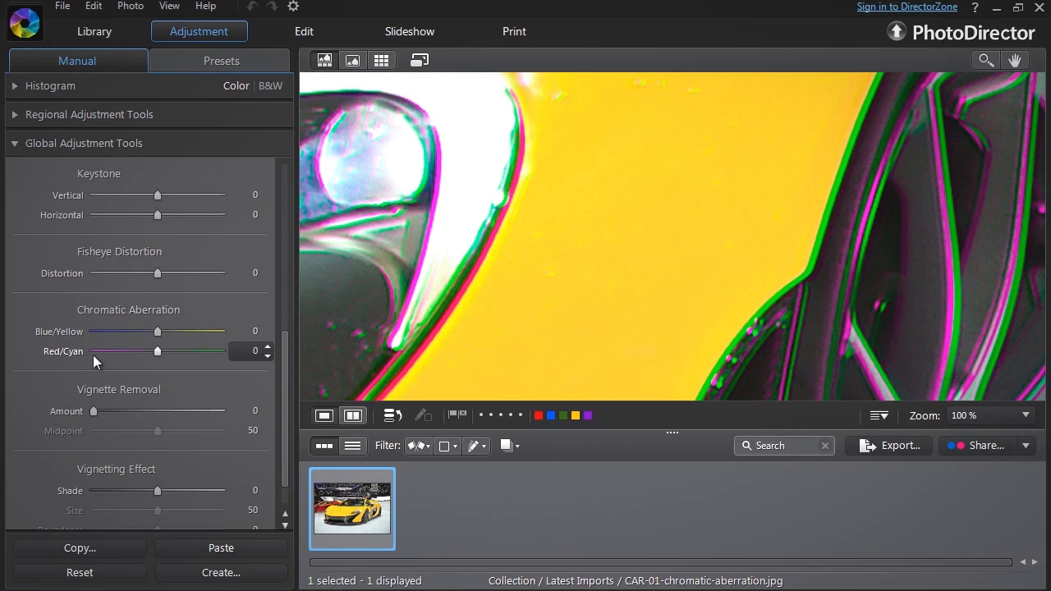
{"action": "left_click_drag", "start_coordinate": [160, 333], "coordinate": [213, 332]}
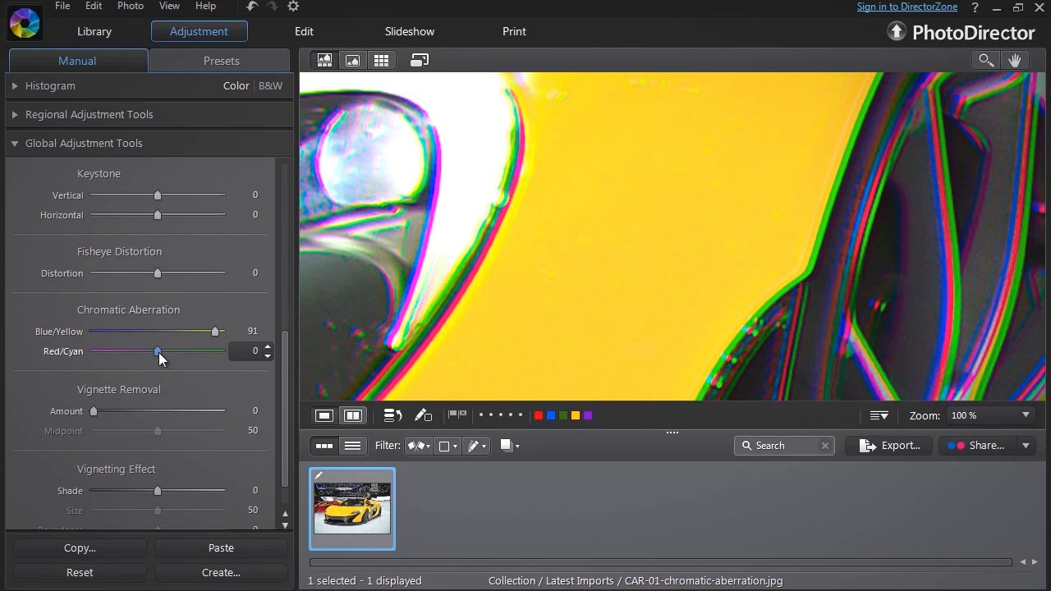
{"action": "left_click_drag", "start_coordinate": [158, 352], "coordinate": [204, 359]}
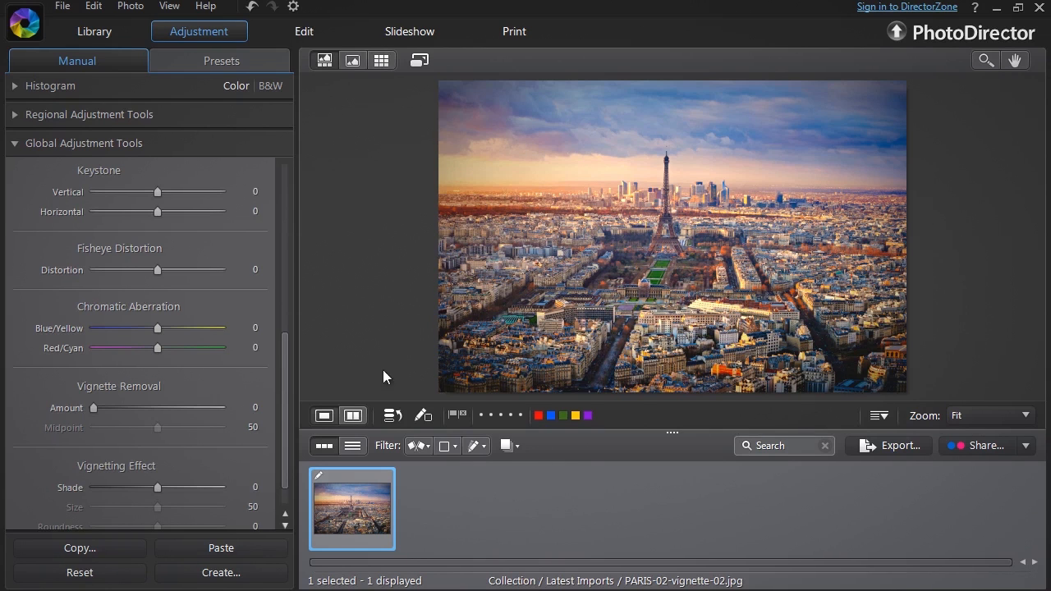
Step: Remove the vignette from the Paris photo in a before/after comparison, setting the amount to 85 and lowering the midpoint
{"action": "left_click", "coordinate": [353, 417]}
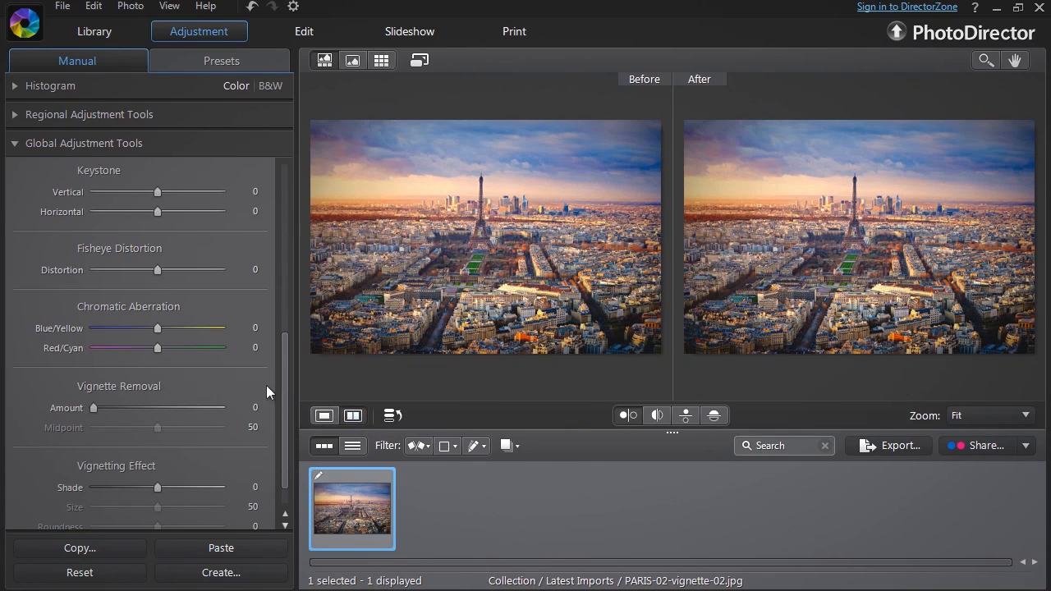
{"action": "left_click_drag", "start_coordinate": [94, 407], "coordinate": [200, 418]}
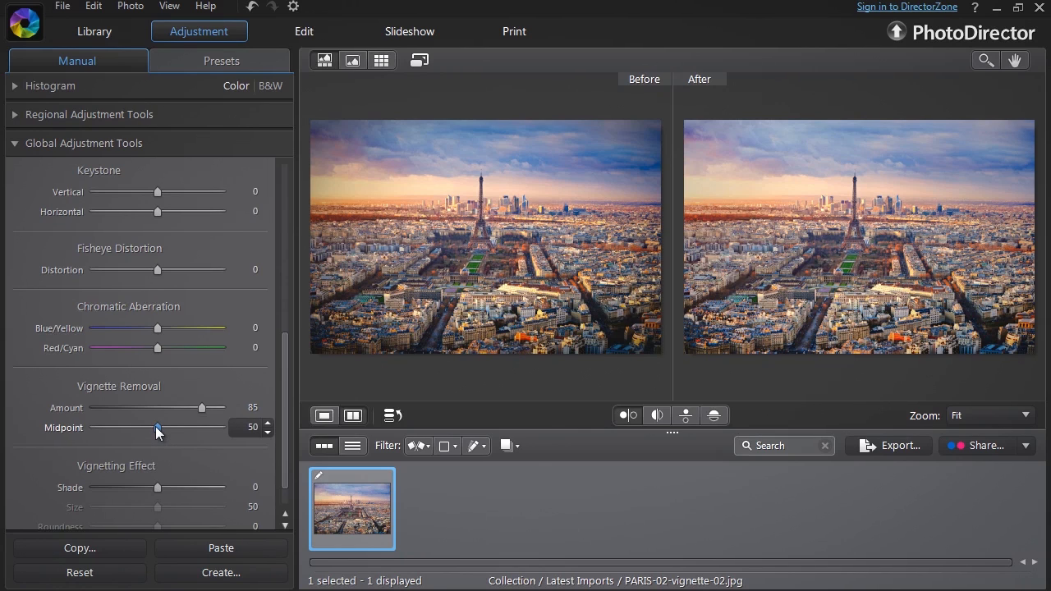
{"action": "left_click_drag", "start_coordinate": [155, 426], "coordinate": [107, 453]}
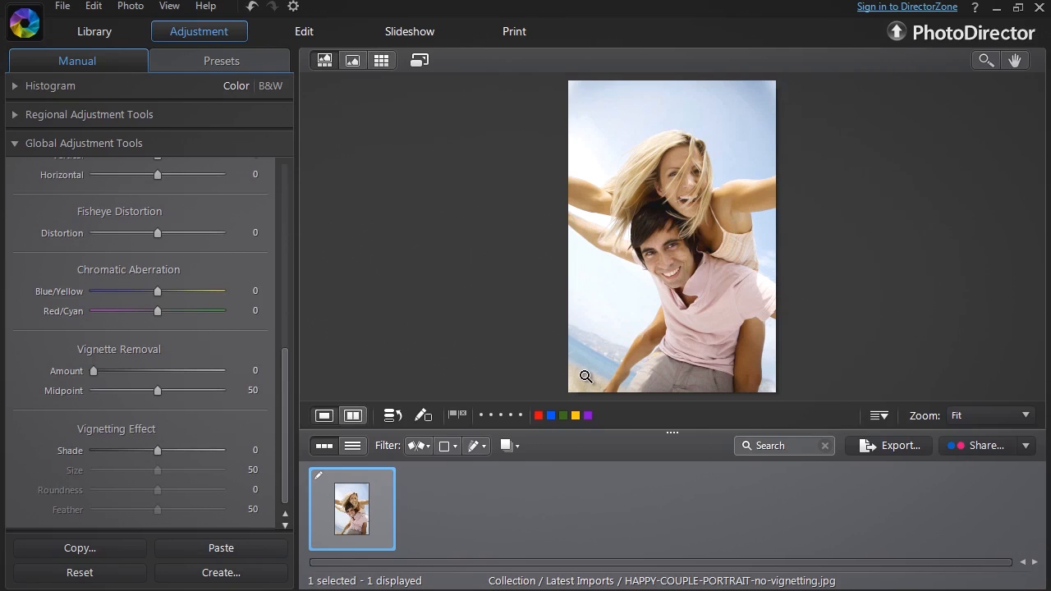
Step: Add a vignette to the happy couple portrait in a before/after comparison with shade -81, size 9, roundness 64 and feather 60
{"action": "left_click", "coordinate": [354, 416]}
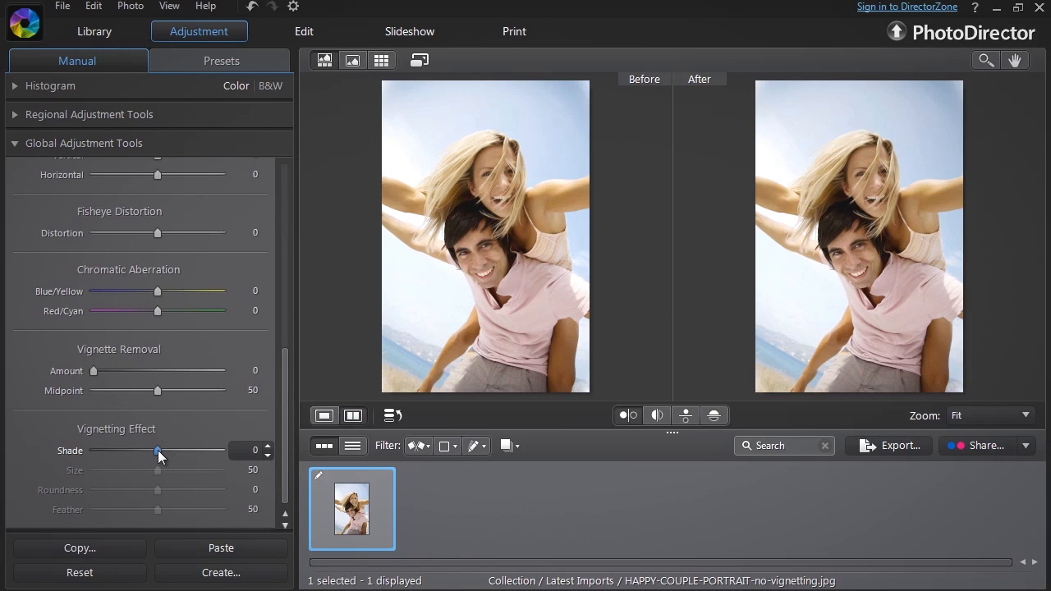
{"action": "left_click_drag", "start_coordinate": [158, 450], "coordinate": [106, 454]}
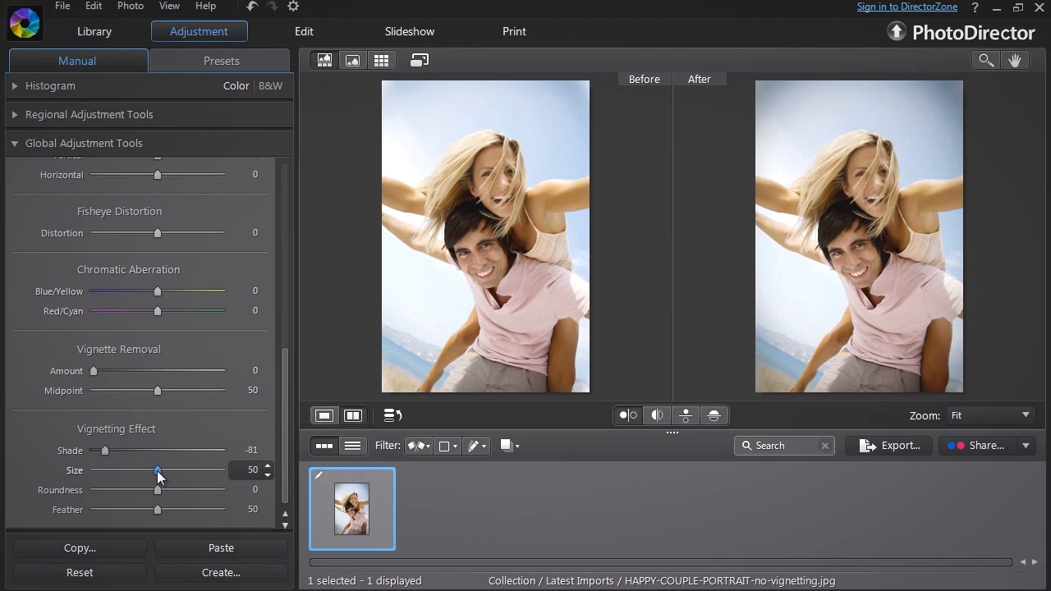
{"action": "left_click_drag", "start_coordinate": [158, 474], "coordinate": [105, 474]}
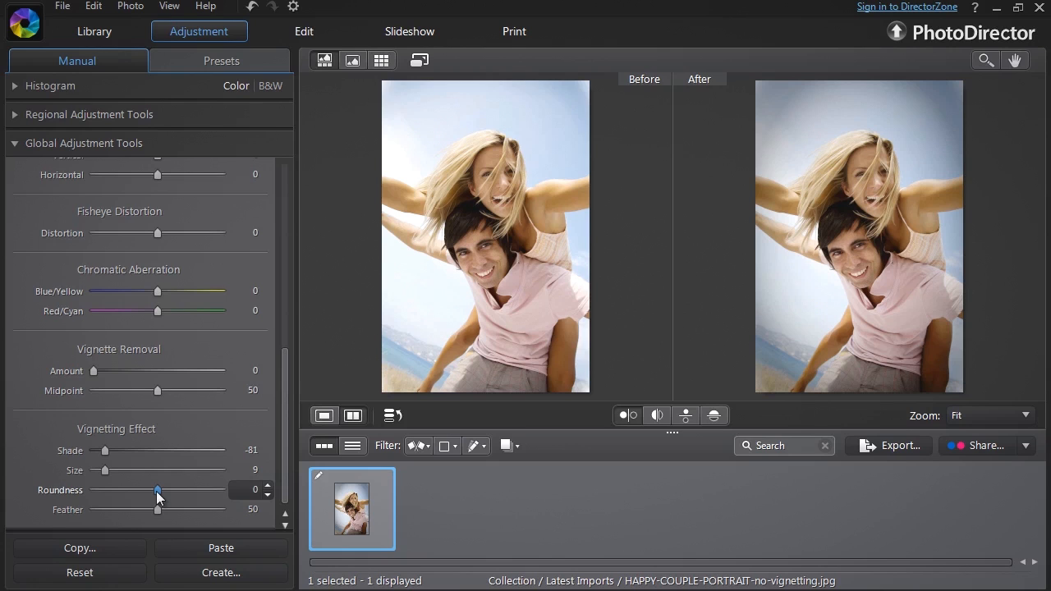
{"action": "left_click_drag", "start_coordinate": [157, 490], "coordinate": [196, 487]}
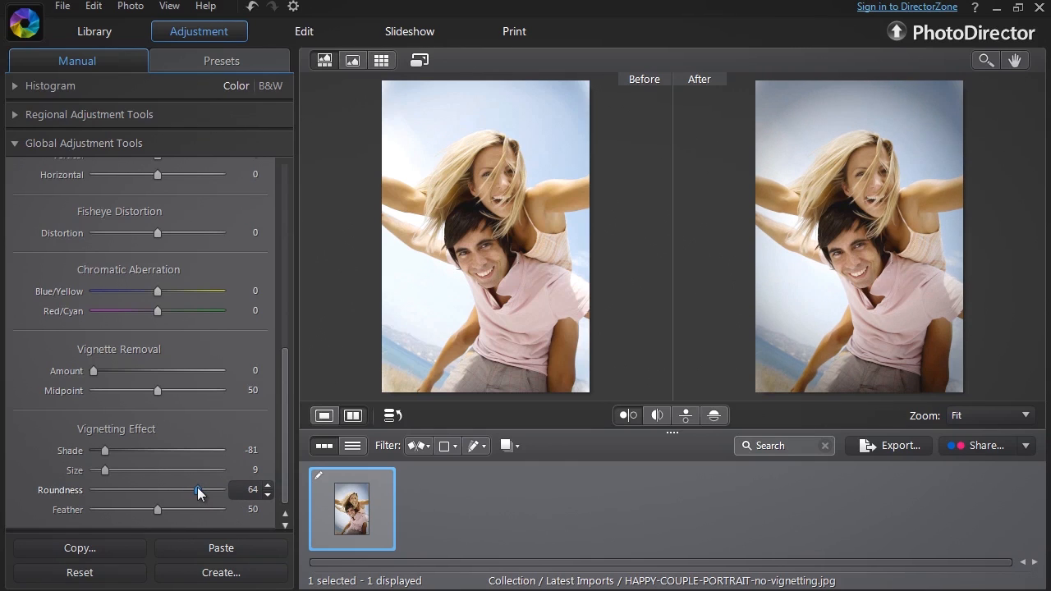
{"action": "mouse_move", "coordinate": [158, 510]}
{"action": "left_mouse_down"}
{"action": "mouse_move", "coordinate": [66, 509]}
{"action": "mouse_move", "coordinate": [170, 512]}
{"action": "left_mouse_up"}
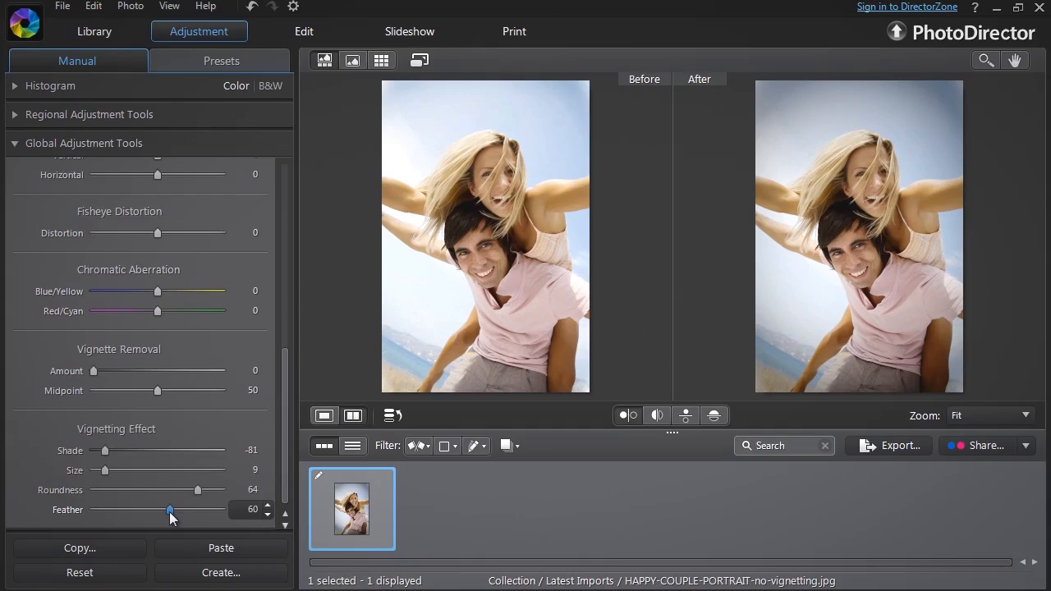